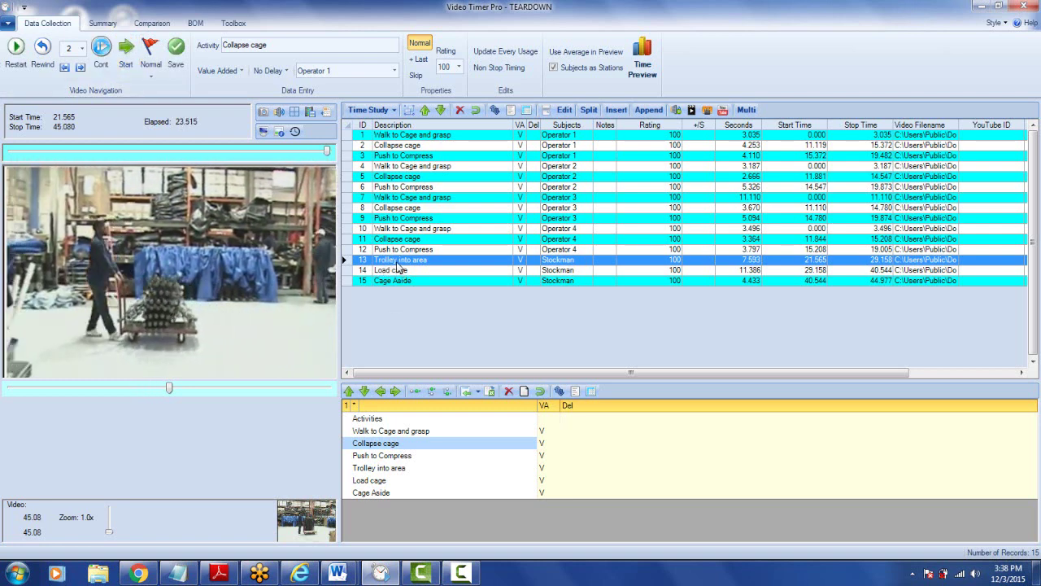
# Play rows 13–15 (Trolley into area, Load cage, Cage Aside), then reselect each row in turn.
pyautogui.doubleClick(400, 262)
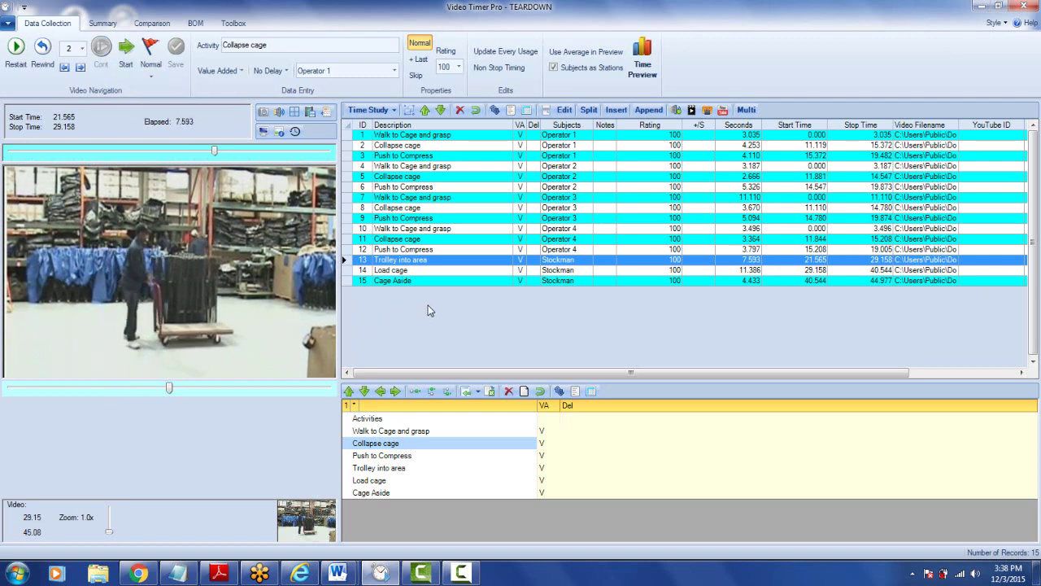
pyautogui.click(407, 273)
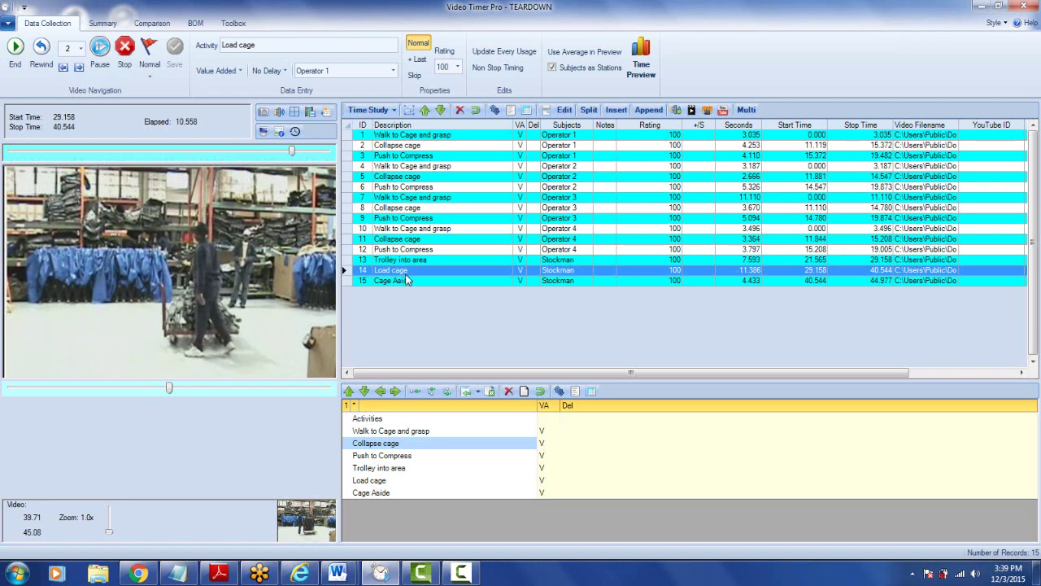
pyautogui.click(400, 280)
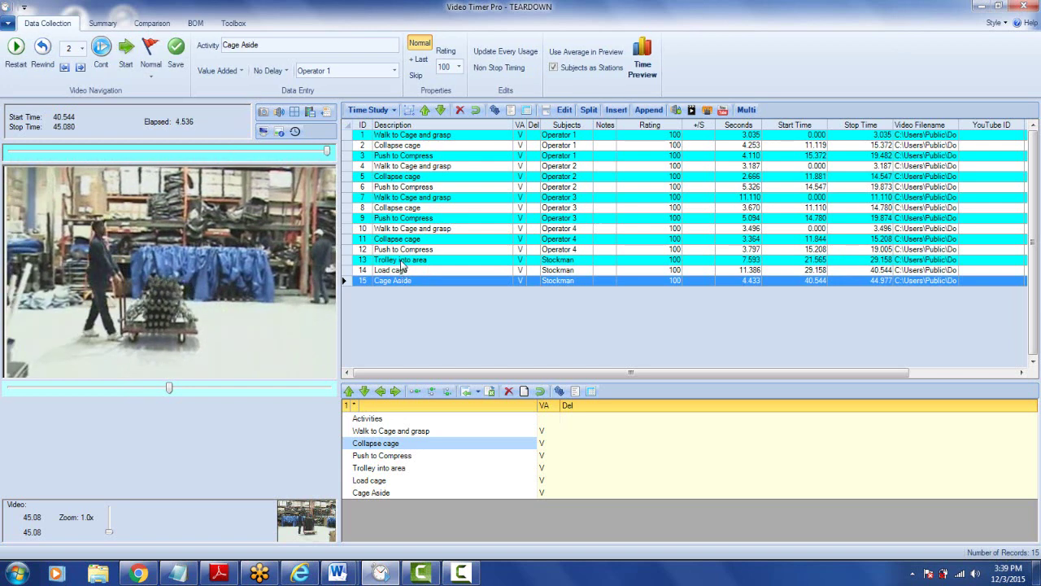
pyautogui.click(400, 260)
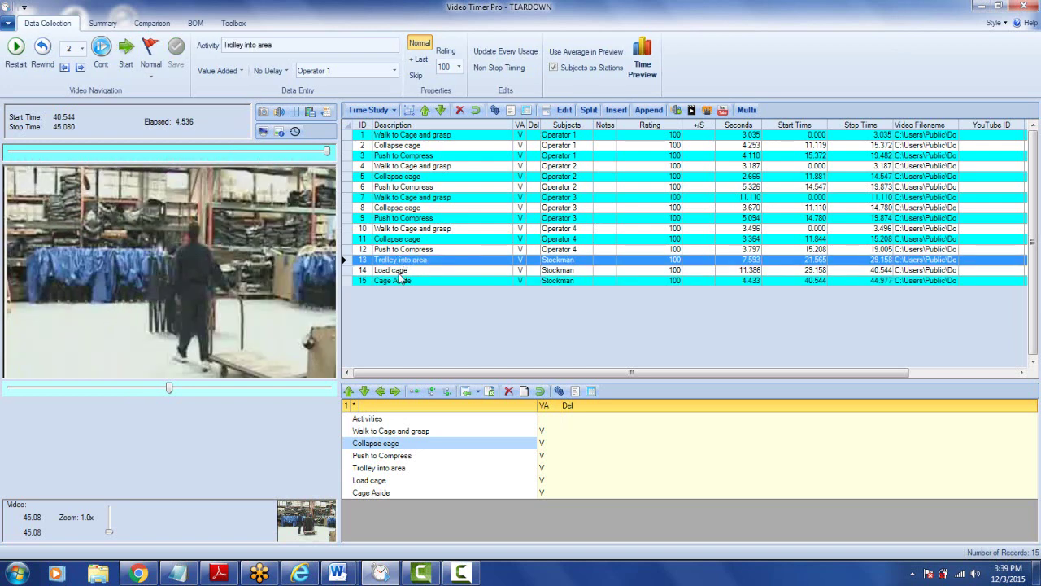
pyautogui.click(398, 272)
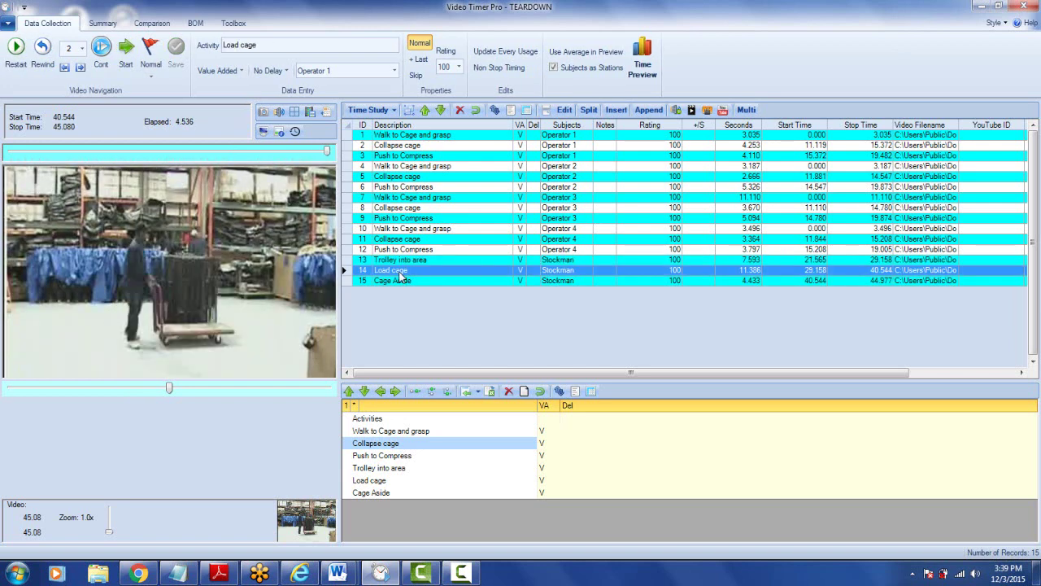
pyautogui.click(400, 281)
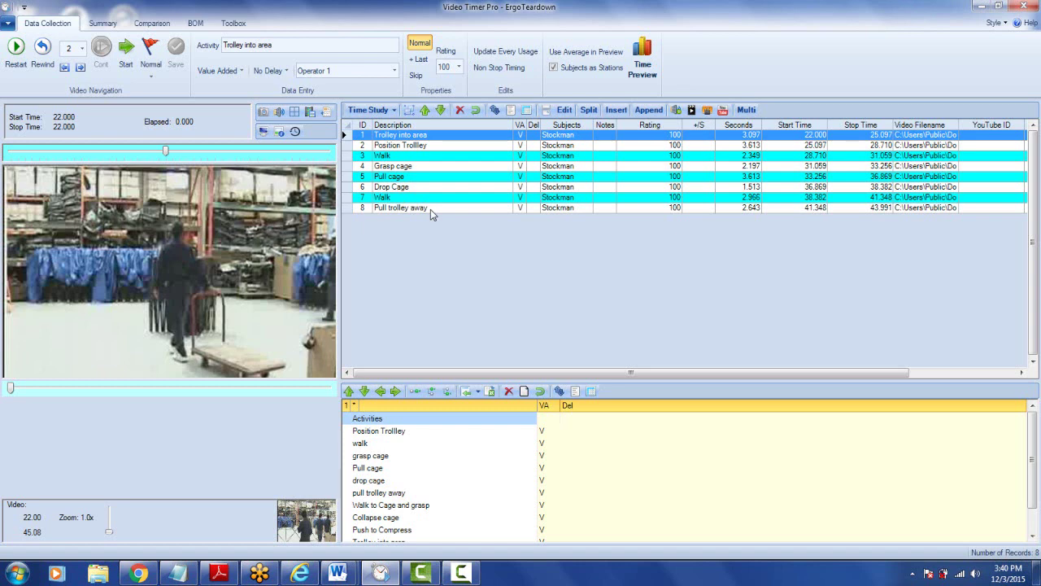
# Play rows 1–8 in order: Trolley into area, Position Trolley, Walk, Grasp cage, Pull cage, Drop Cage, Walk, Pull trolley away.
pyautogui.doubleClick(413, 139)
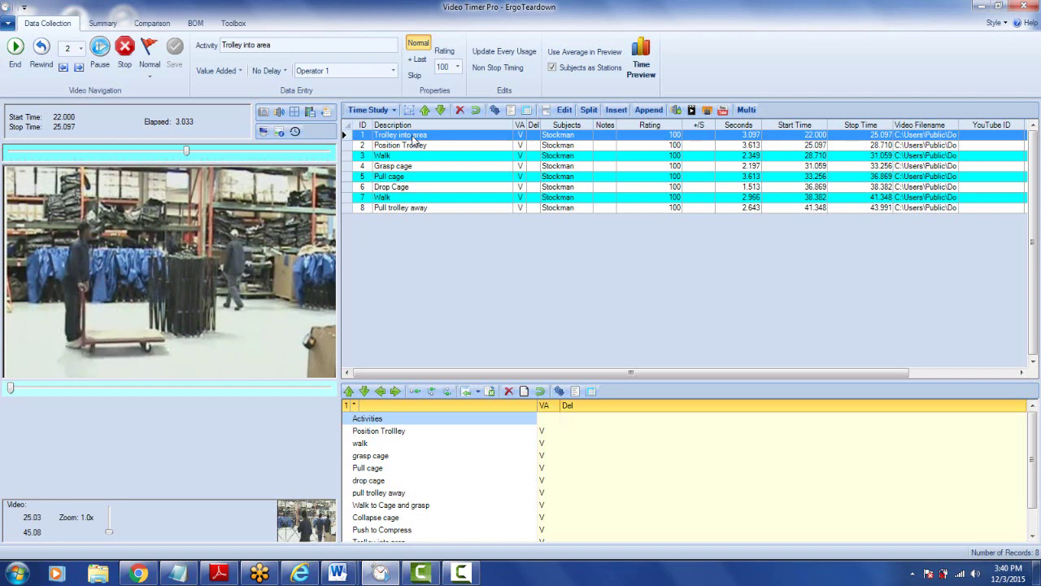
pyautogui.doubleClick(413, 145)
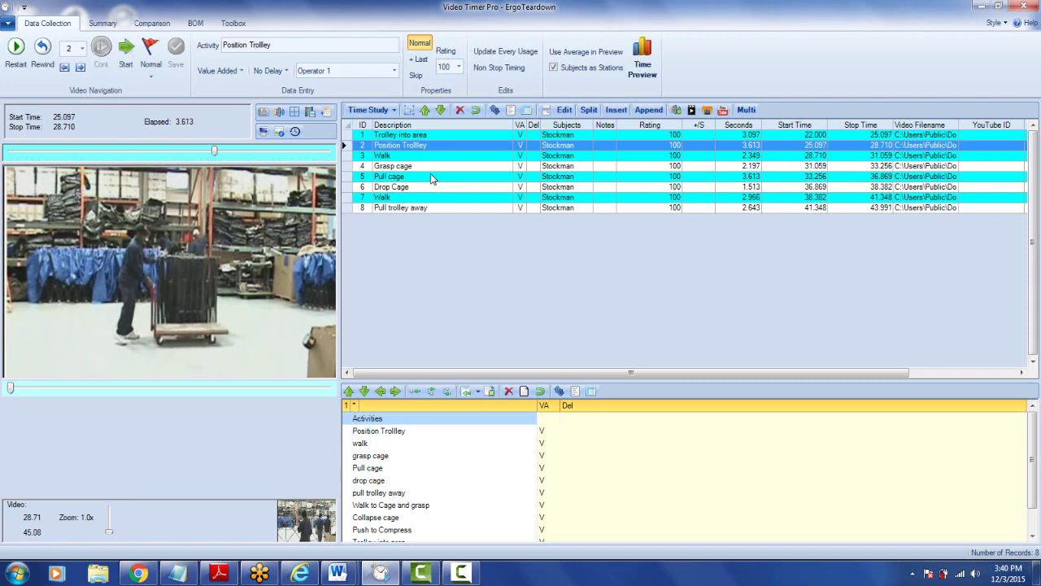
pyautogui.doubleClick(398, 157)
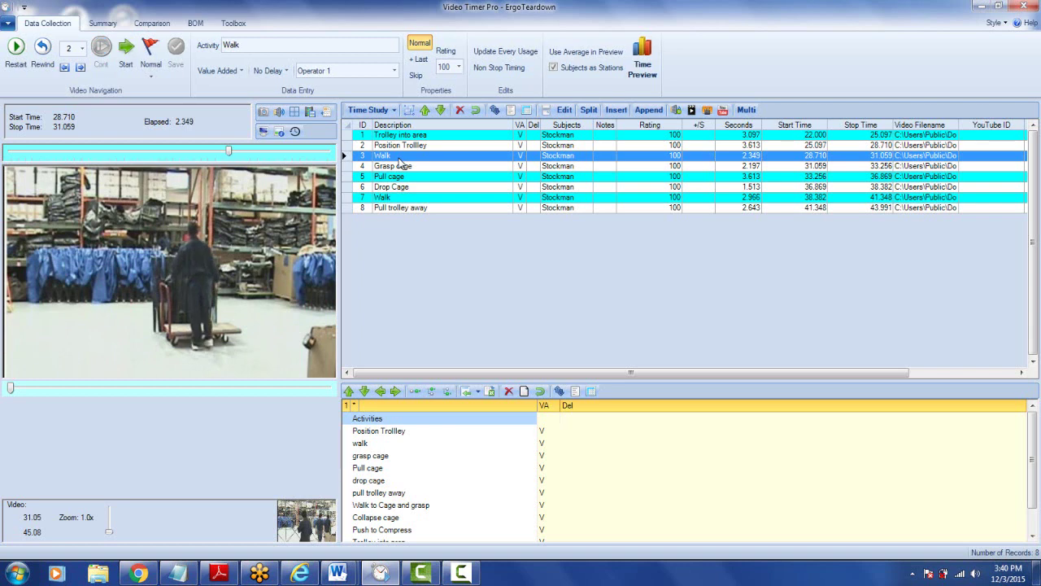
pyautogui.doubleClick(398, 166)
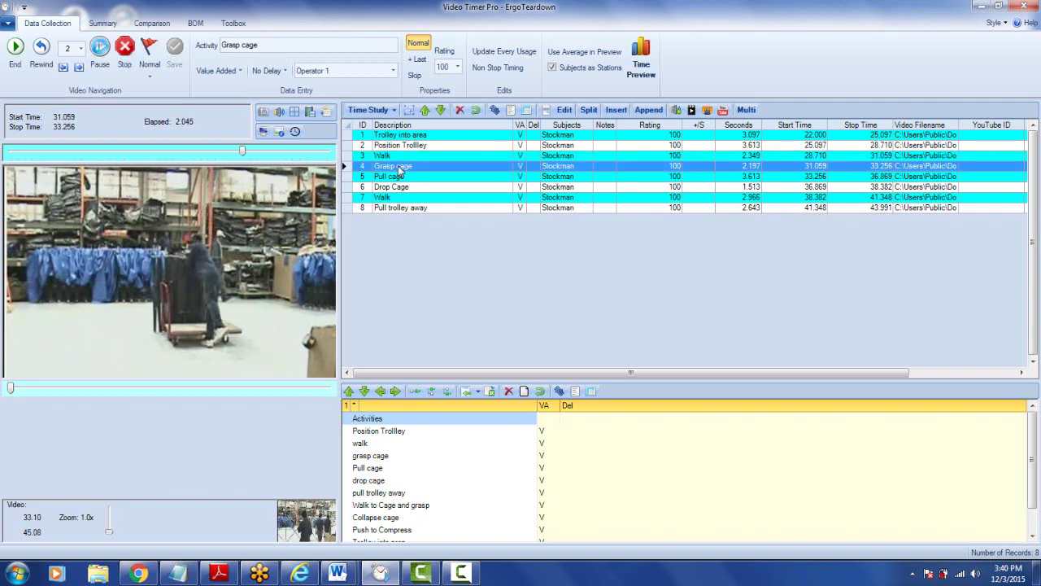
pyautogui.doubleClick(401, 177)
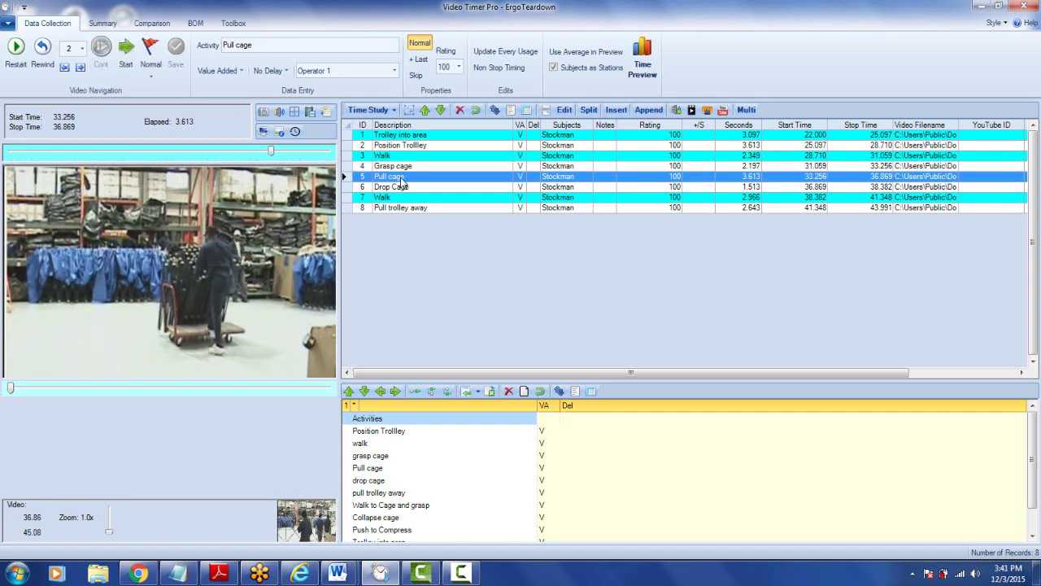
pyautogui.doubleClick(401, 189)
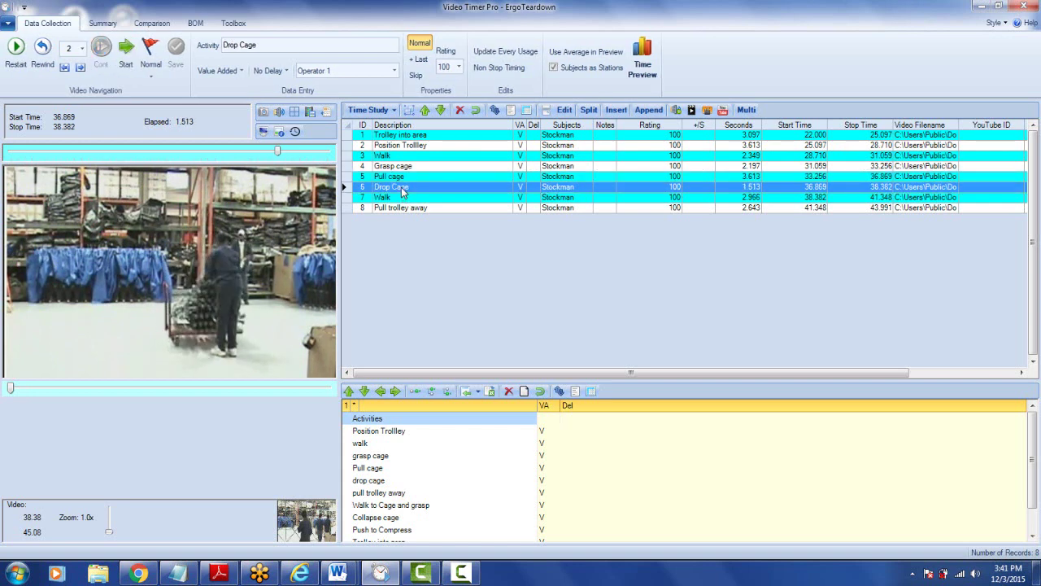
pyautogui.doubleClick(396, 198)
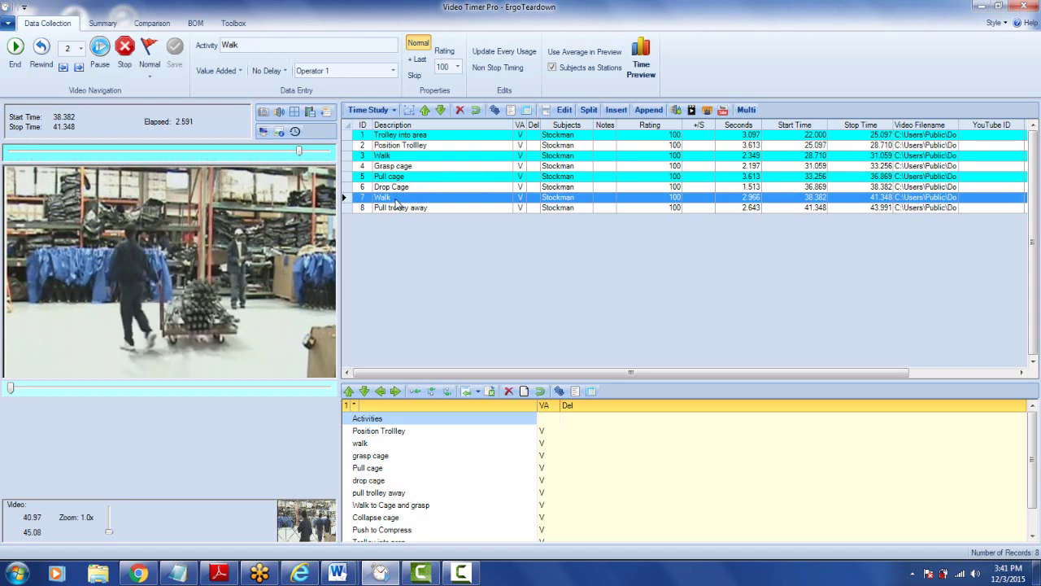
pyautogui.doubleClick(403, 209)
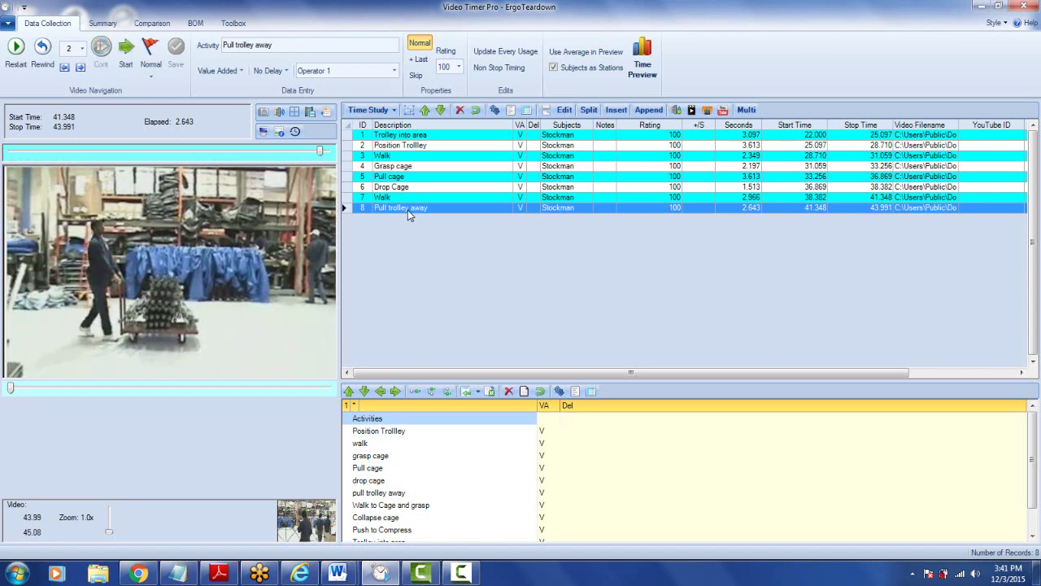
# Switch the Time Study grid to the Ergonomics view and open Trolley into area's Ergonomic Factors.
pyautogui.click(394, 111)
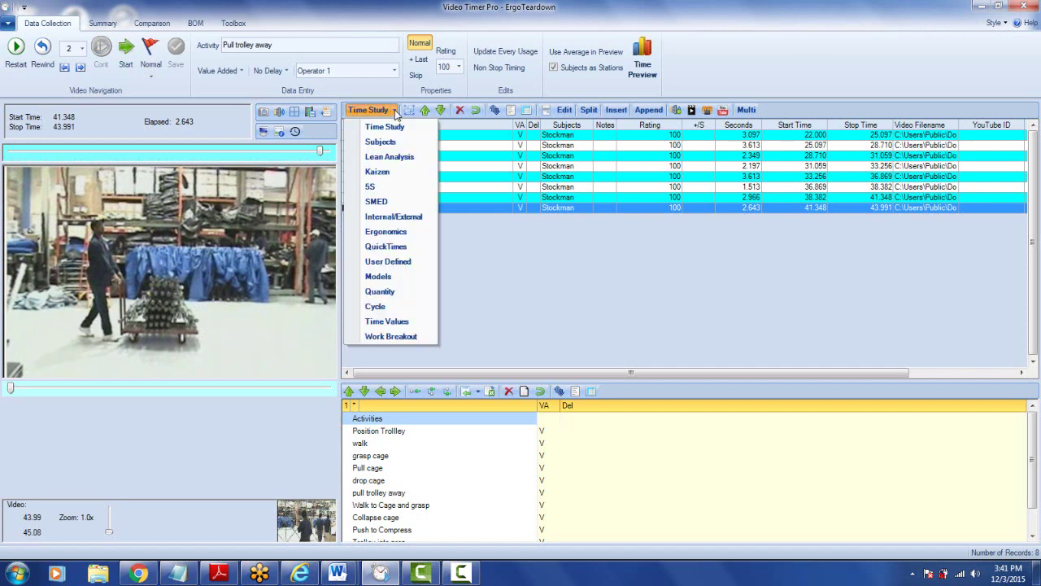
pyautogui.click(396, 233)
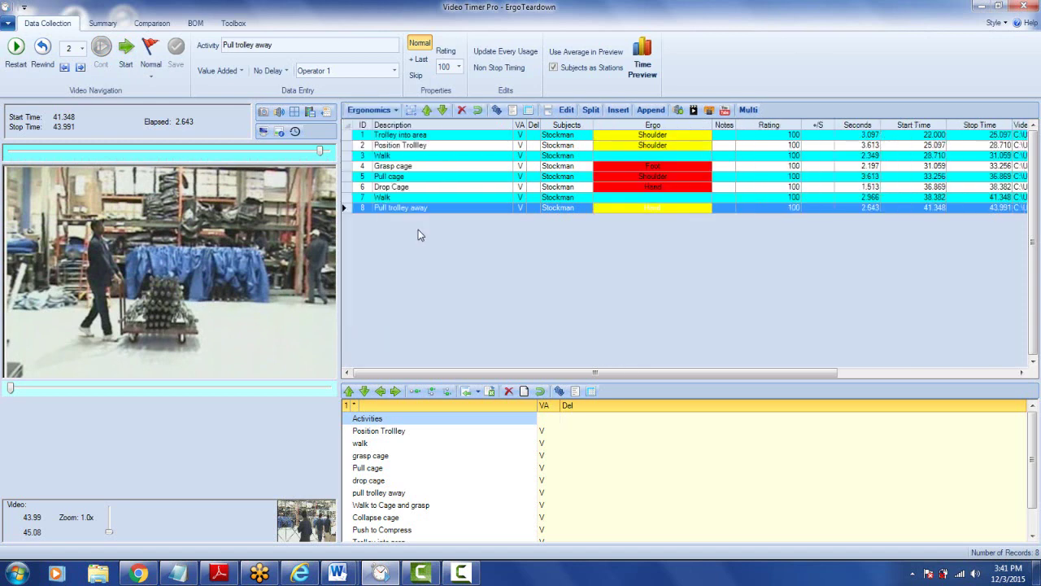
pyautogui.doubleClick(641, 135)
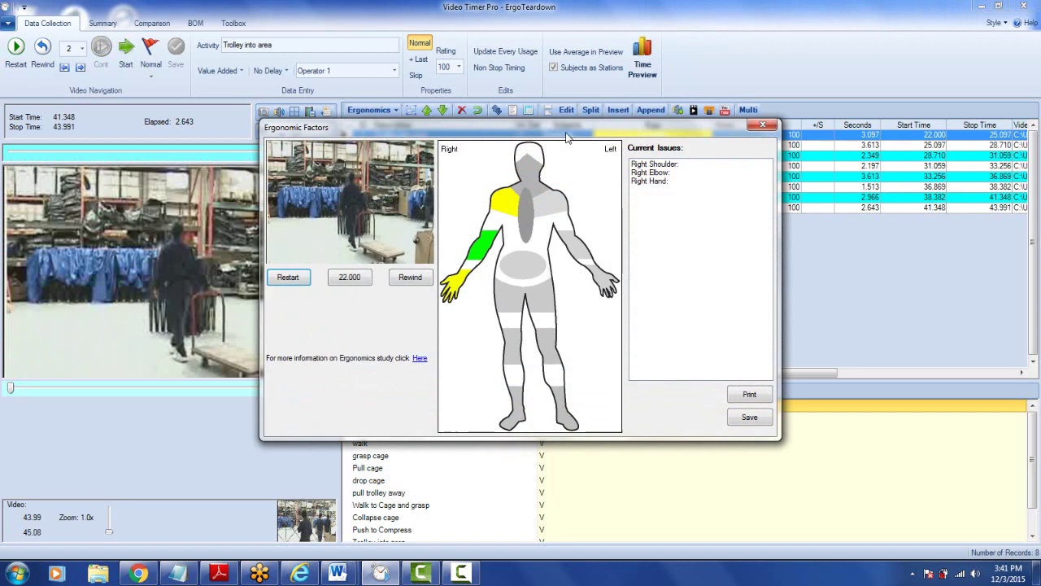
# Play the Trolley into area clip beside its body-part ratings, close them, and play Position Trolley.
pyautogui.click(445, 283)
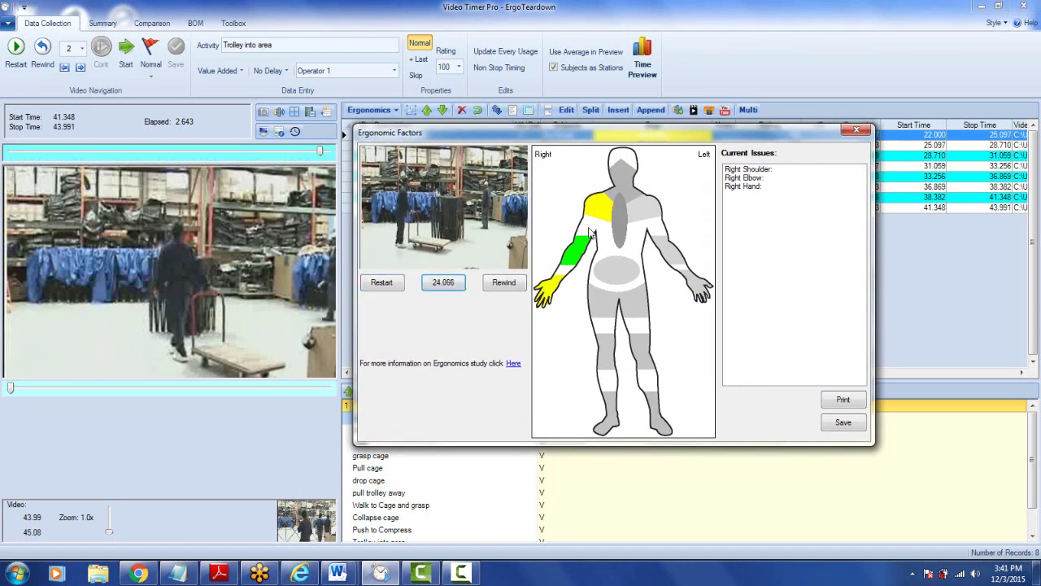
pyautogui.click(854, 130)
pyautogui.click(434, 146)
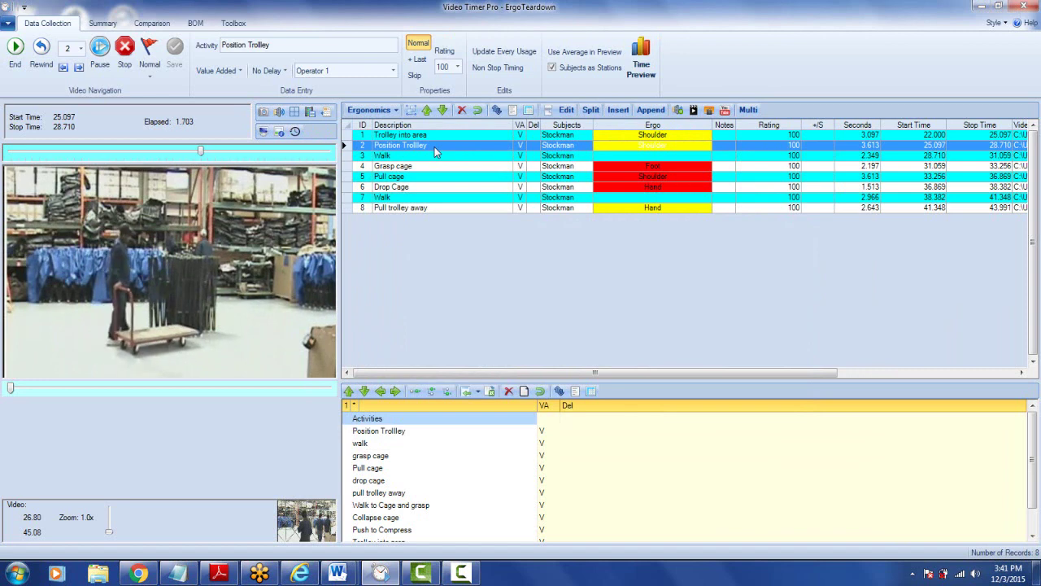
# Review the Ergonomic Factors and clips for Position Trolley and the first Walk element.
pyautogui.doubleClick(630, 145)
pyautogui.click(356, 279)
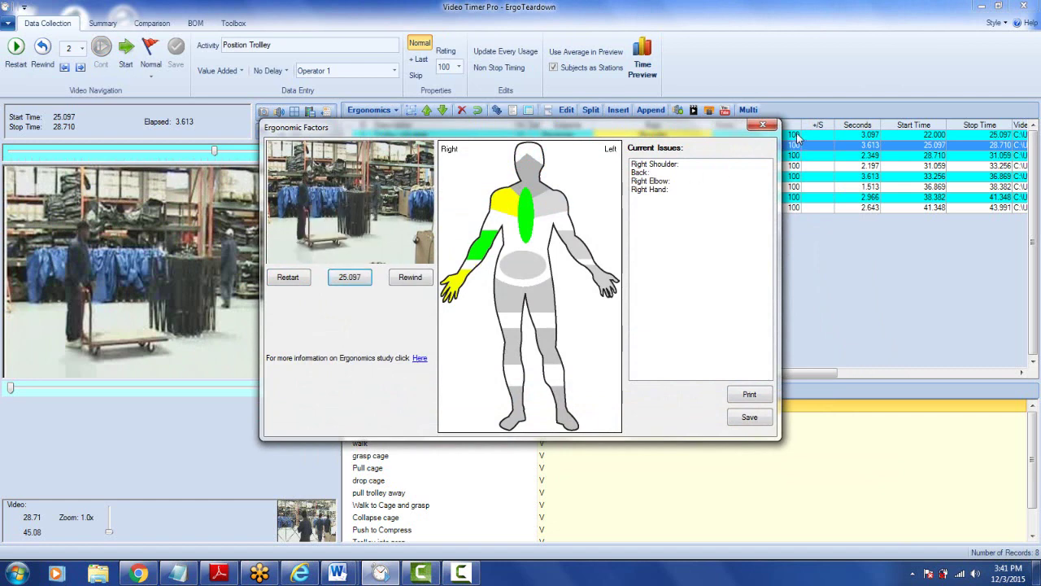
pyautogui.click(762, 127)
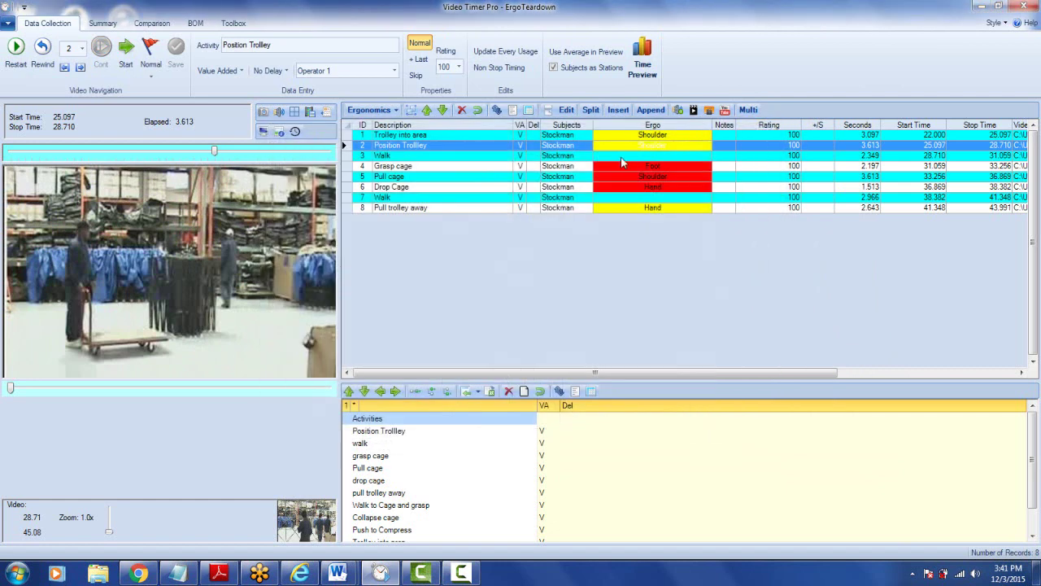
pyautogui.click(421, 157)
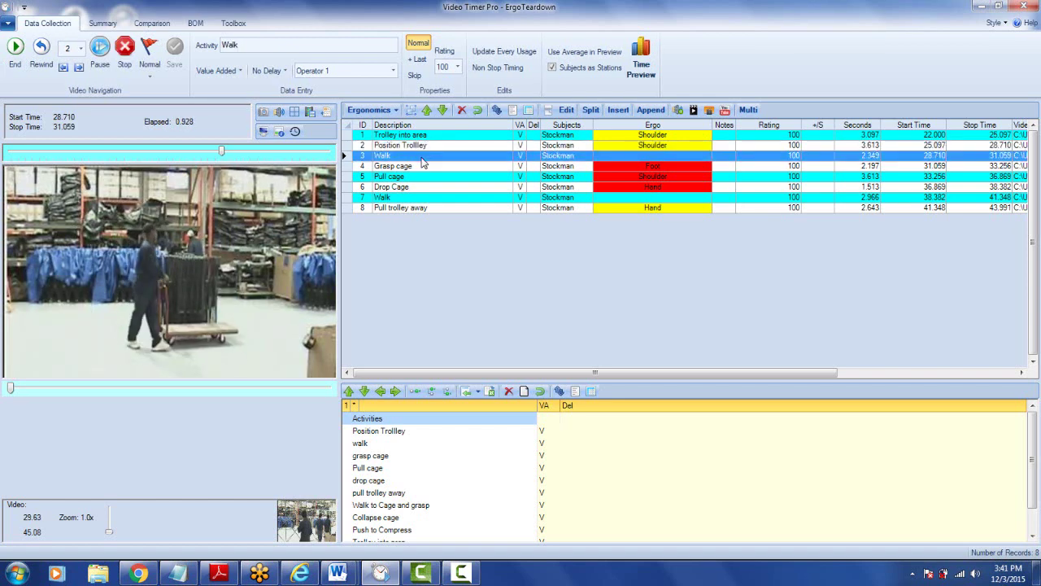
pyautogui.click(641, 155)
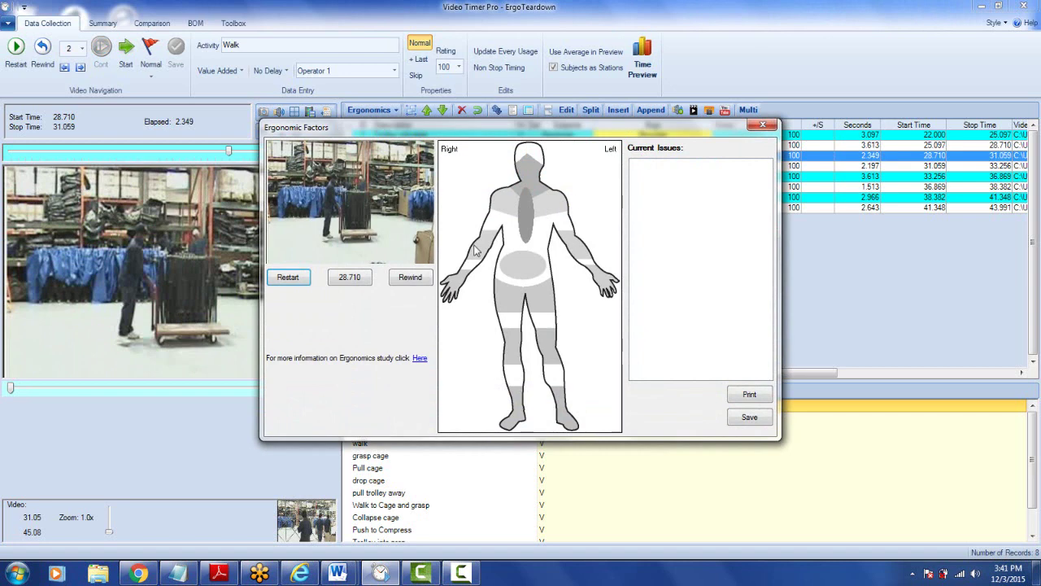
pyautogui.click(350, 278)
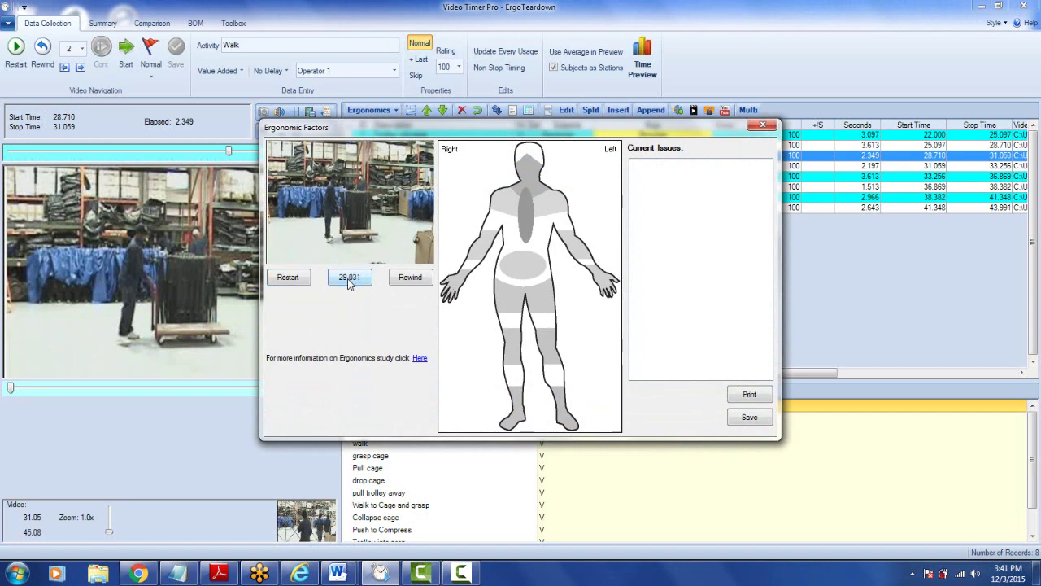
pyautogui.click(762, 124)
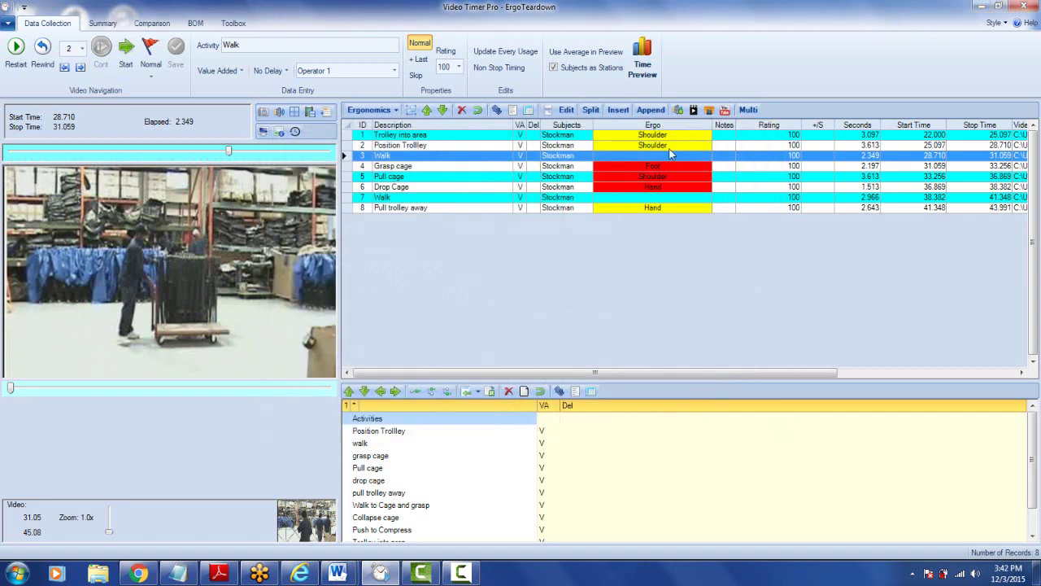
# Review the ergonomic ratings for Grasp cage and Pull cage, playing Pull cage beside its body map.
pyautogui.click(433, 168)
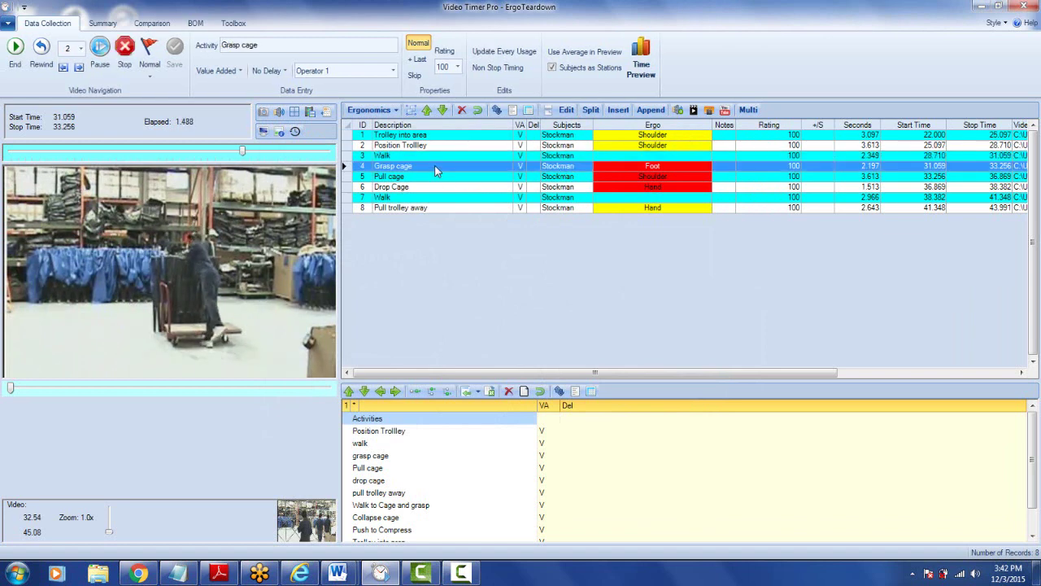
pyautogui.click(635, 166)
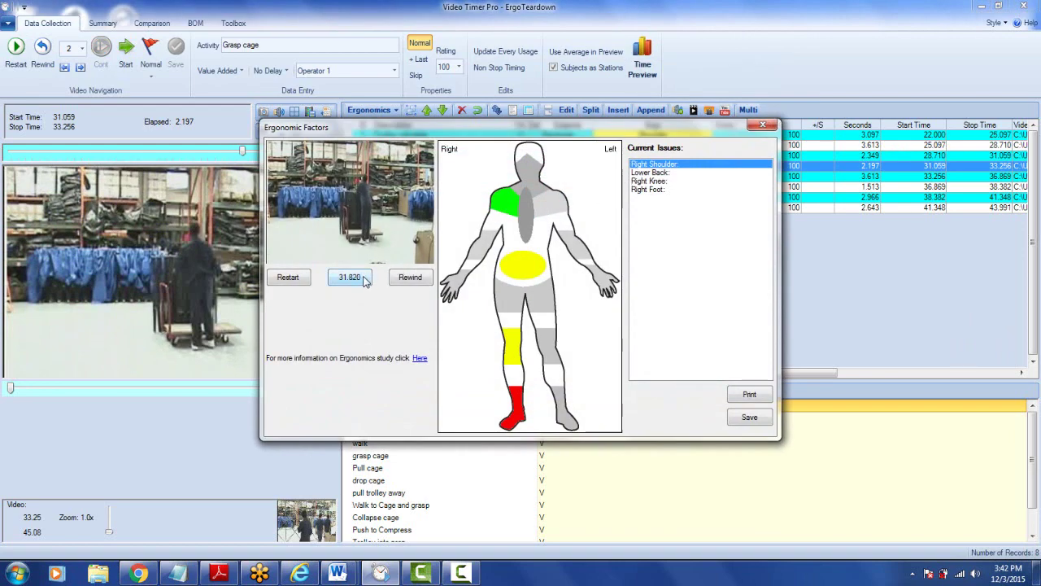
pyautogui.click(763, 125)
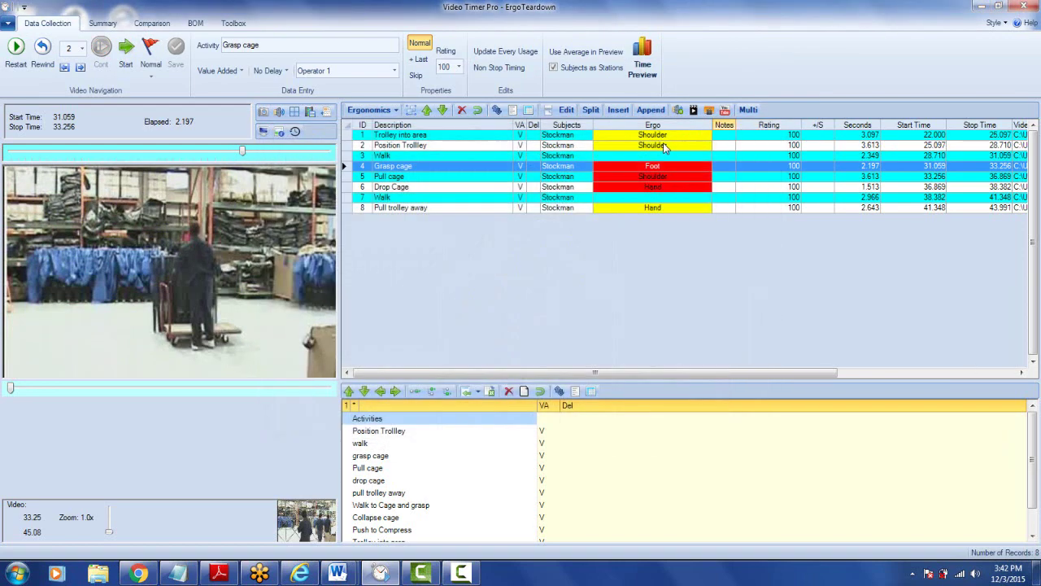
pyautogui.click(444, 179)
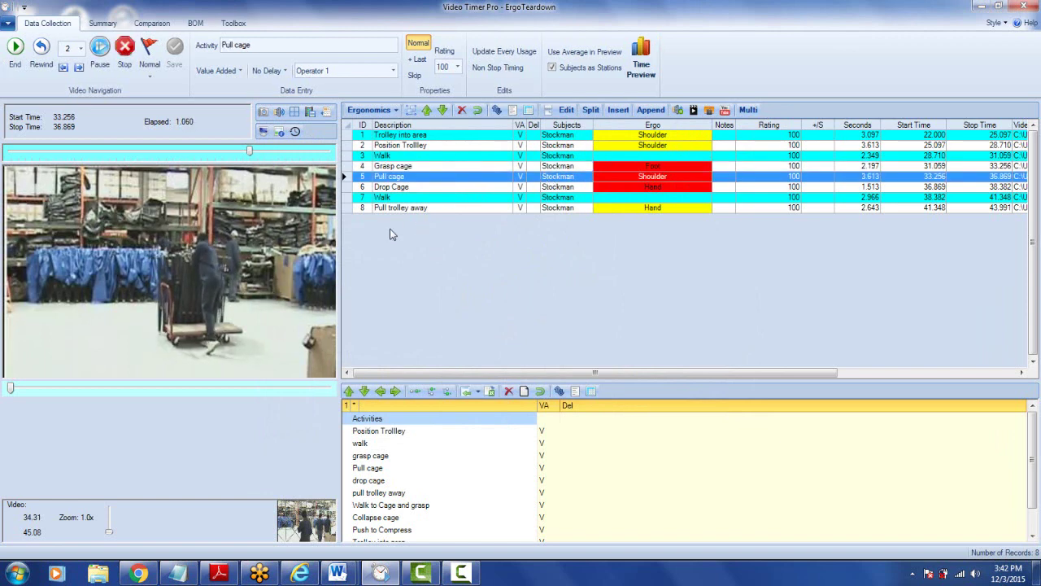
pyautogui.doubleClick(662, 184)
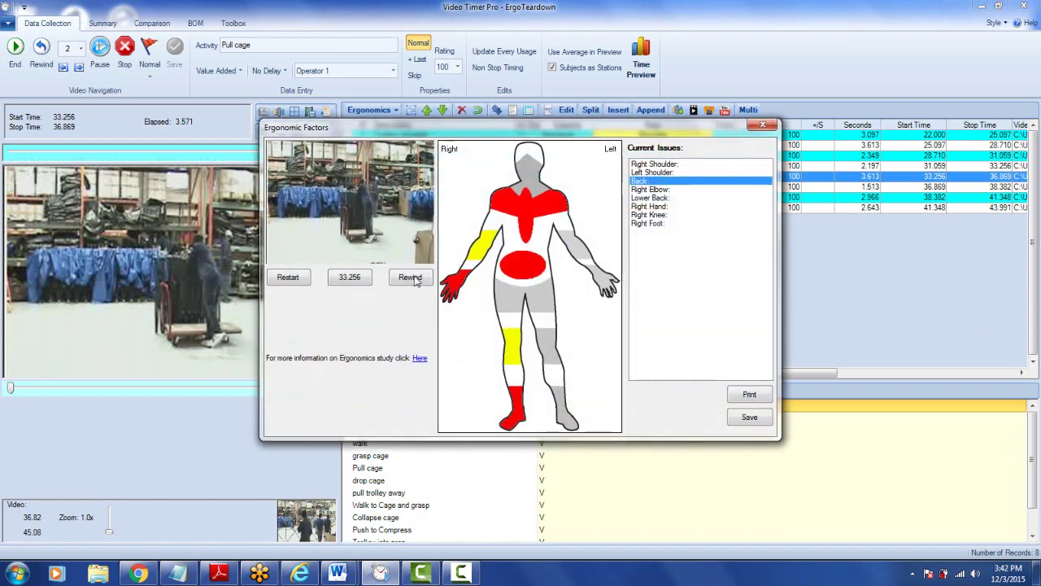
pyautogui.click(362, 285)
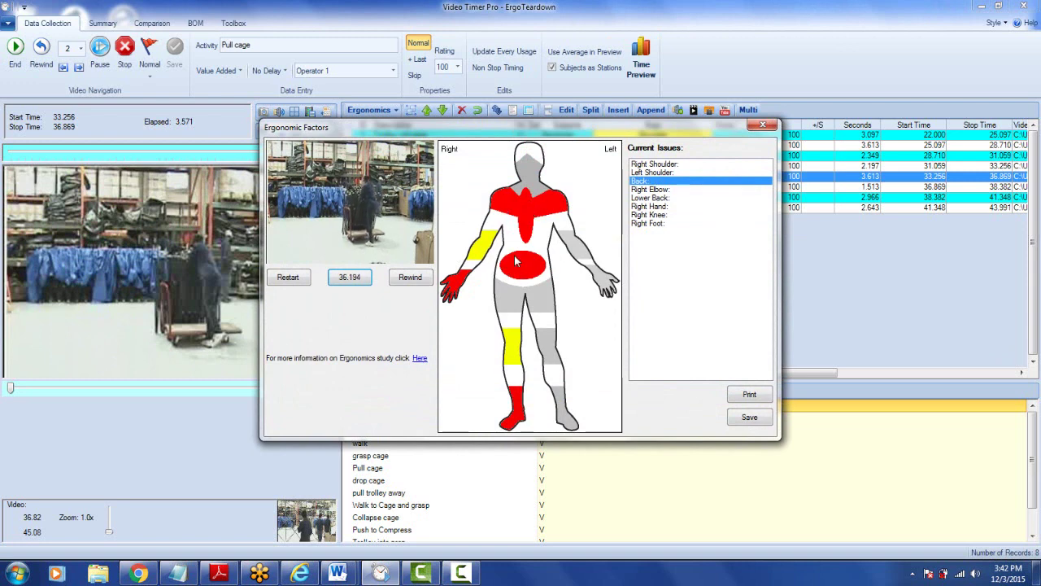
pyautogui.click(763, 125)
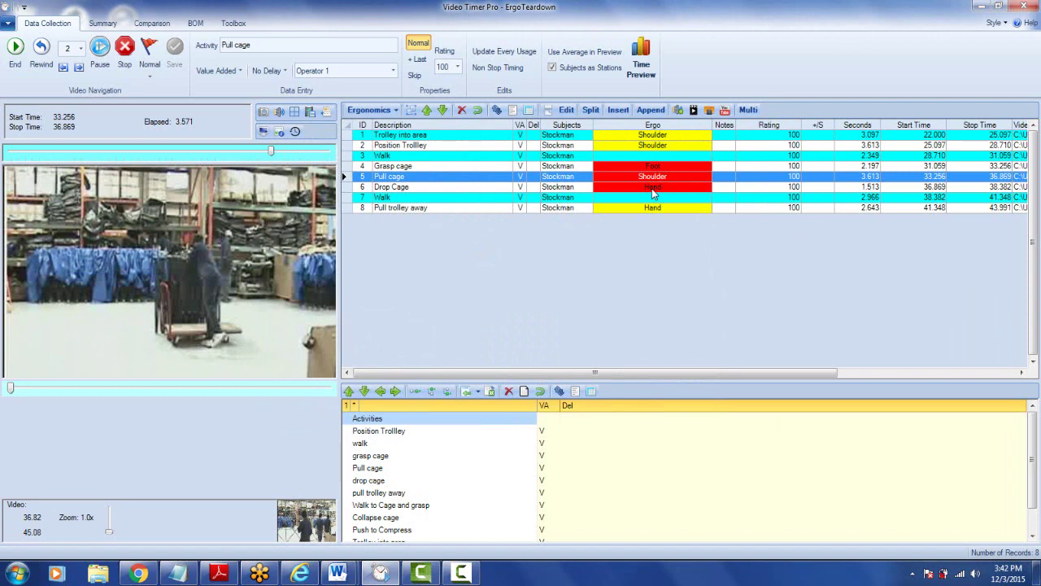
# Review the ergonomic ratings for Drop Cage, the second Walk, and Pull trolley away.
pyautogui.doubleClick(652, 192)
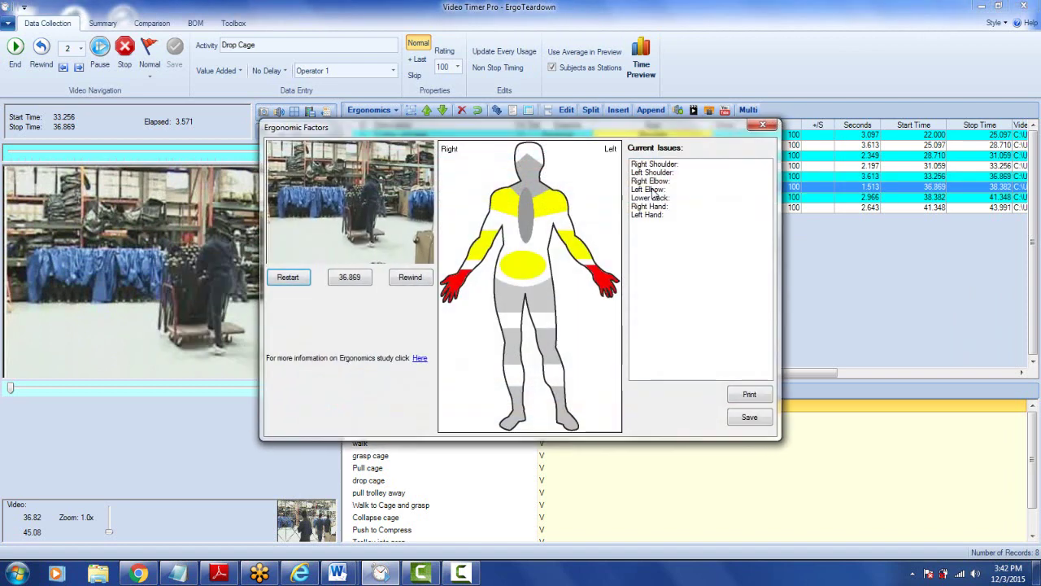
pyautogui.click(355, 281)
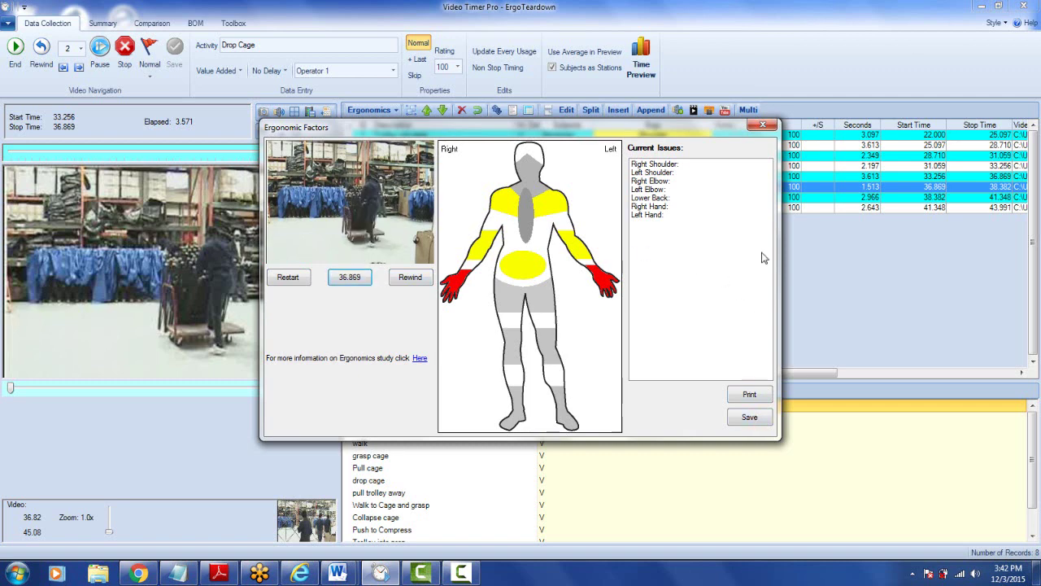
pyautogui.click(763, 125)
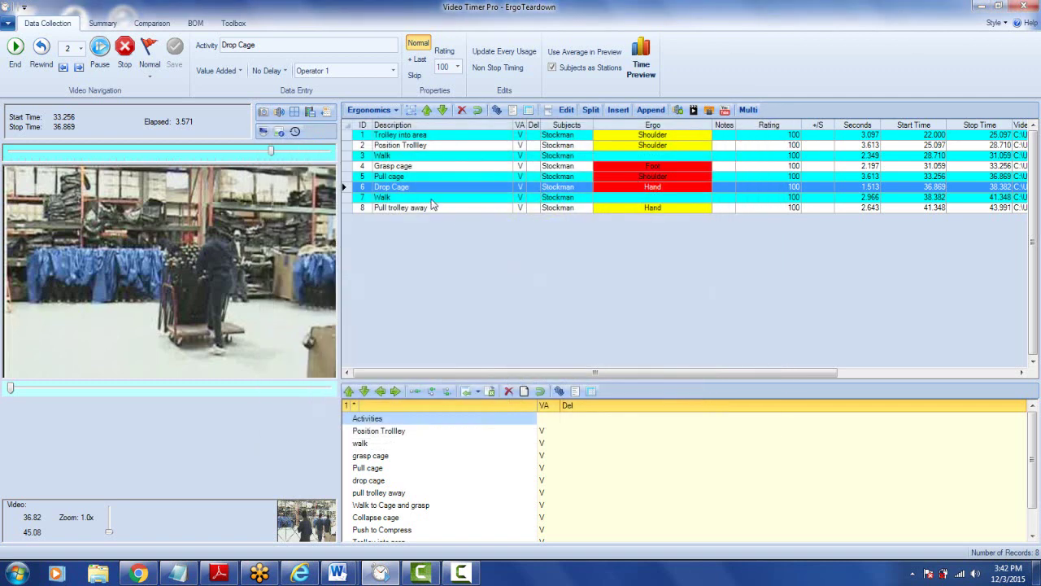
pyautogui.click(432, 200)
pyautogui.click(621, 198)
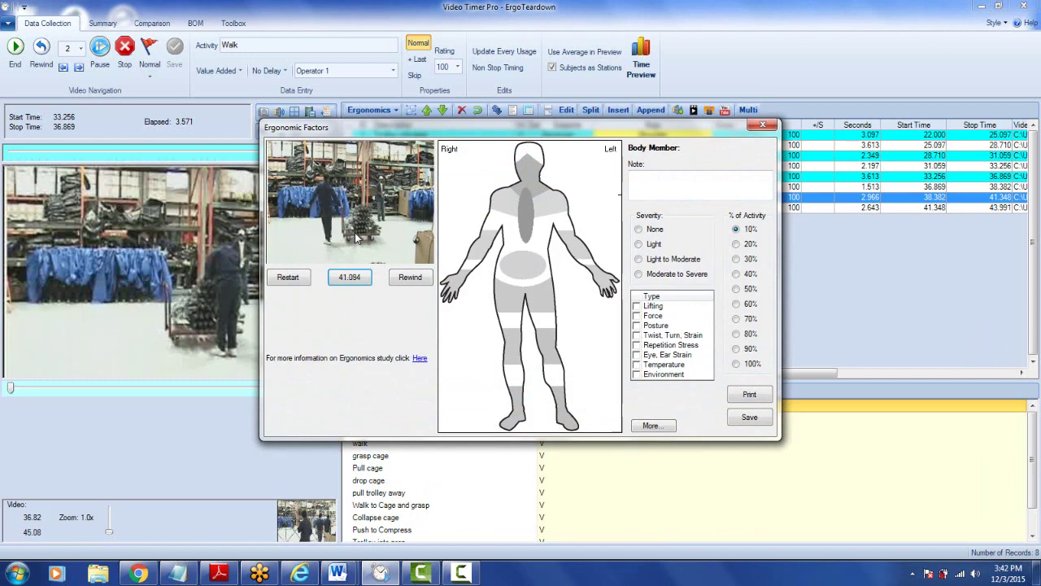
pyautogui.click(761, 126)
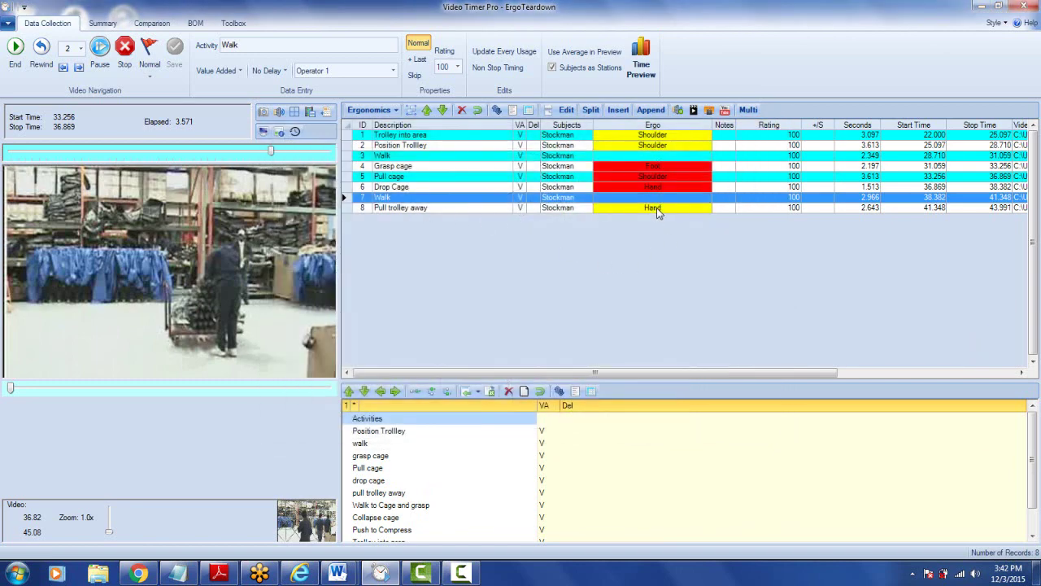
pyautogui.doubleClick(656, 208)
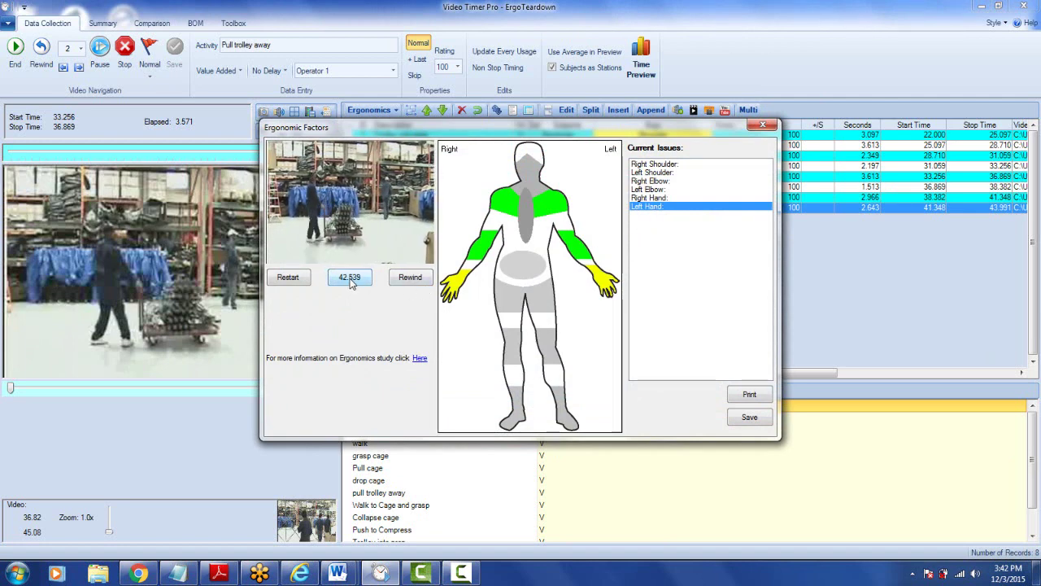
pyautogui.click(762, 124)
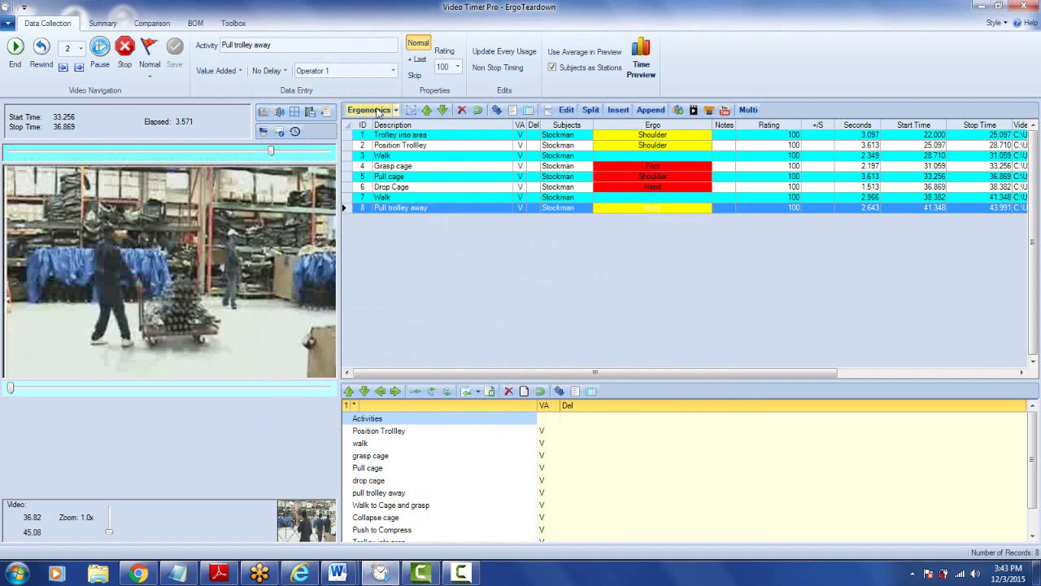
# Switch to the Comparison view and play all eight elements with live body-part ratings.
pyautogui.click(152, 24)
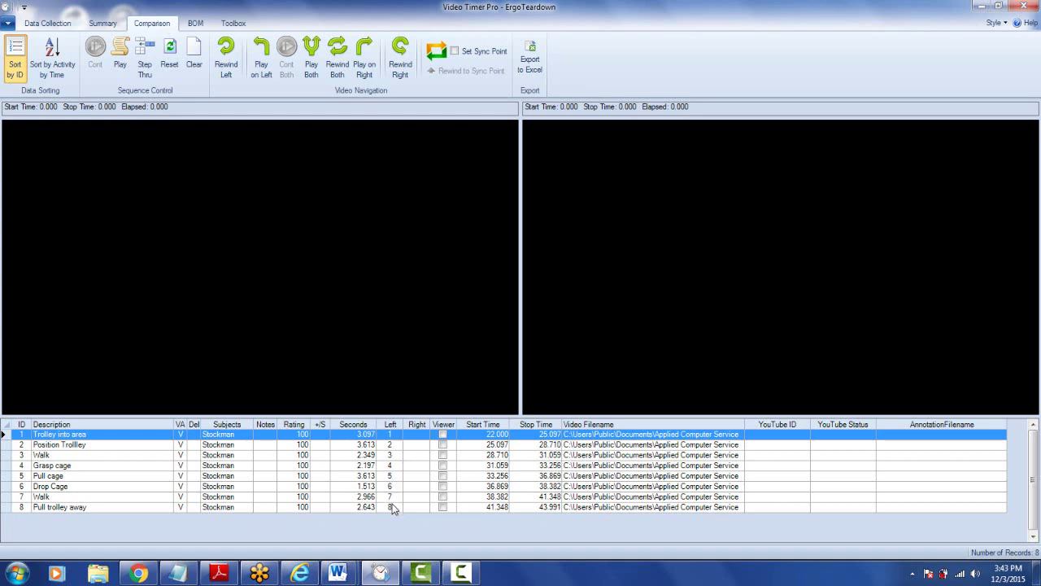
pyautogui.click(121, 54)
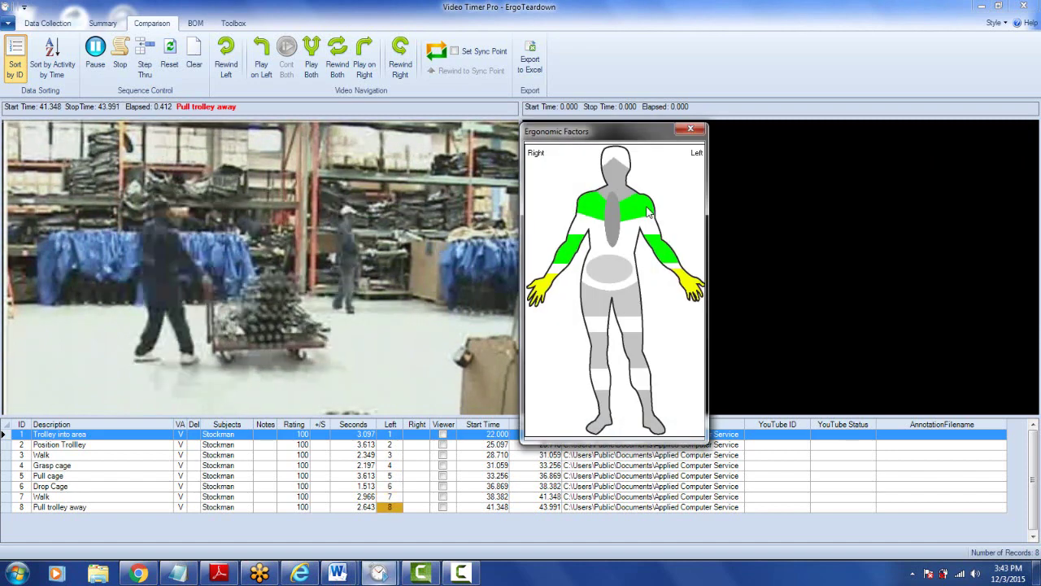
# Step Thru Trolley into area, Position Trolley, Walk and Grasp cage, then return to Data Collection.
pyautogui.click(147, 59)
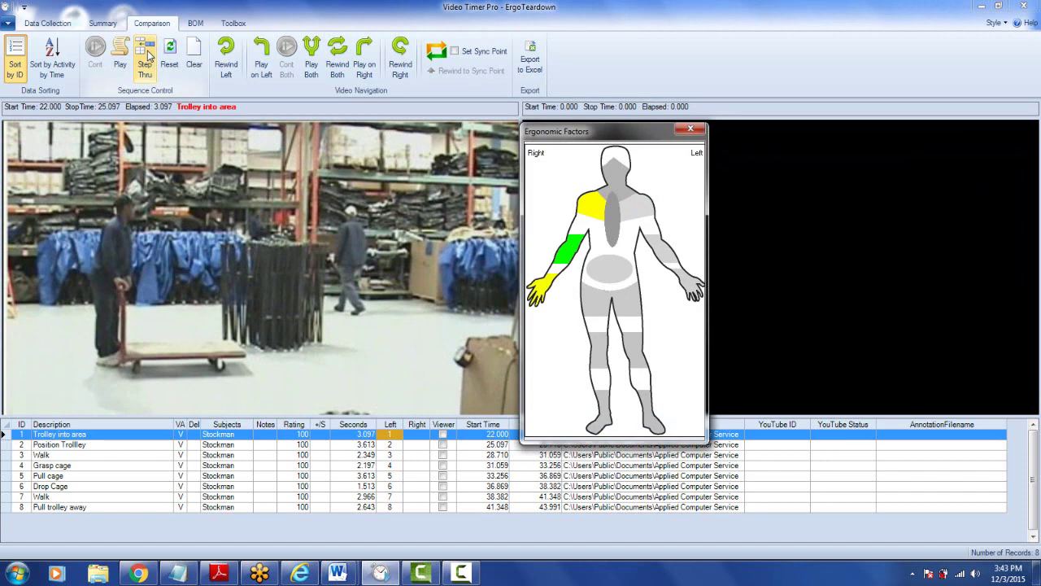
pyautogui.click(146, 58)
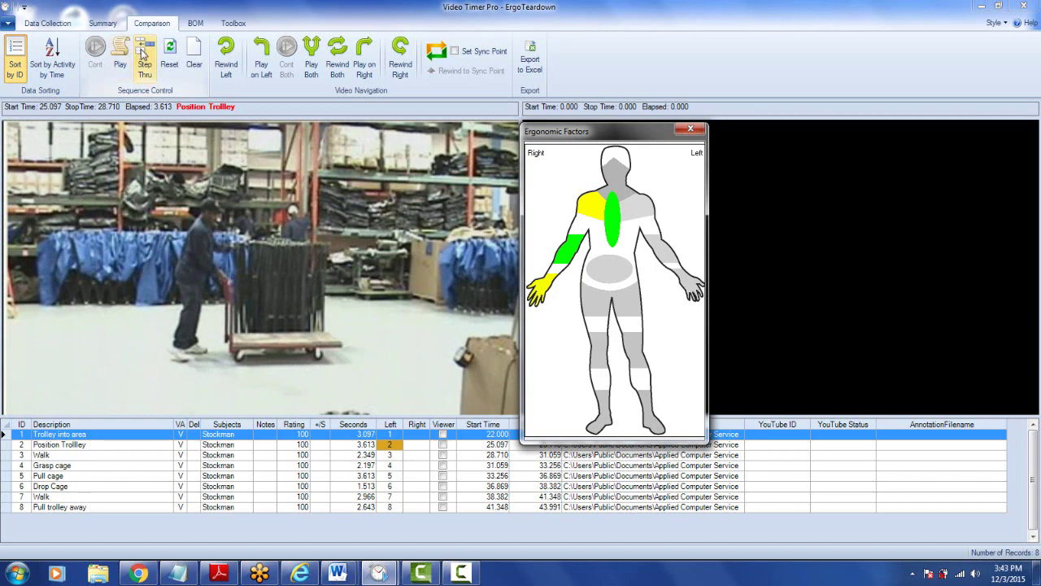
pyautogui.click(143, 53)
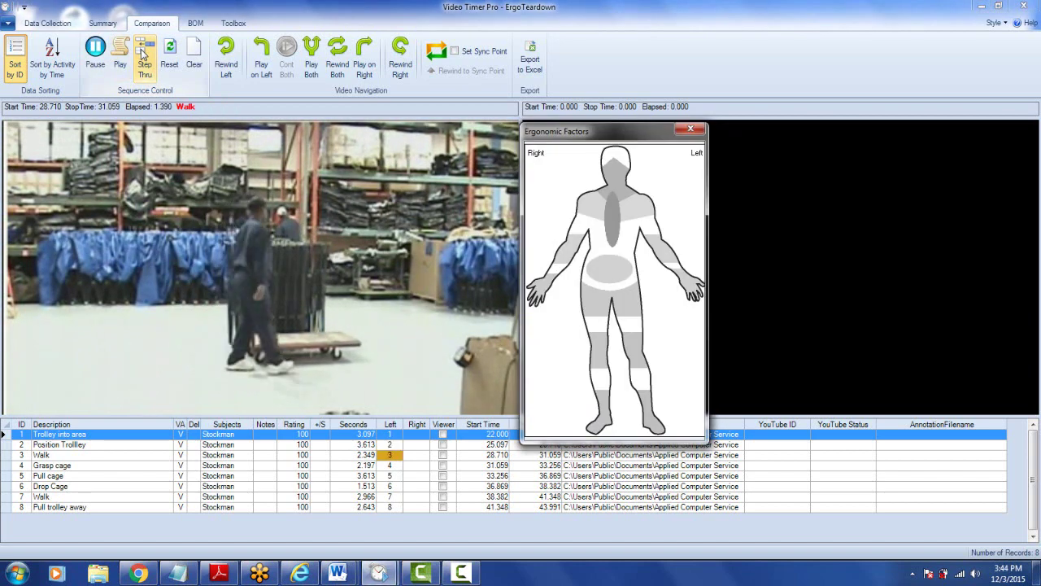
pyautogui.click(143, 53)
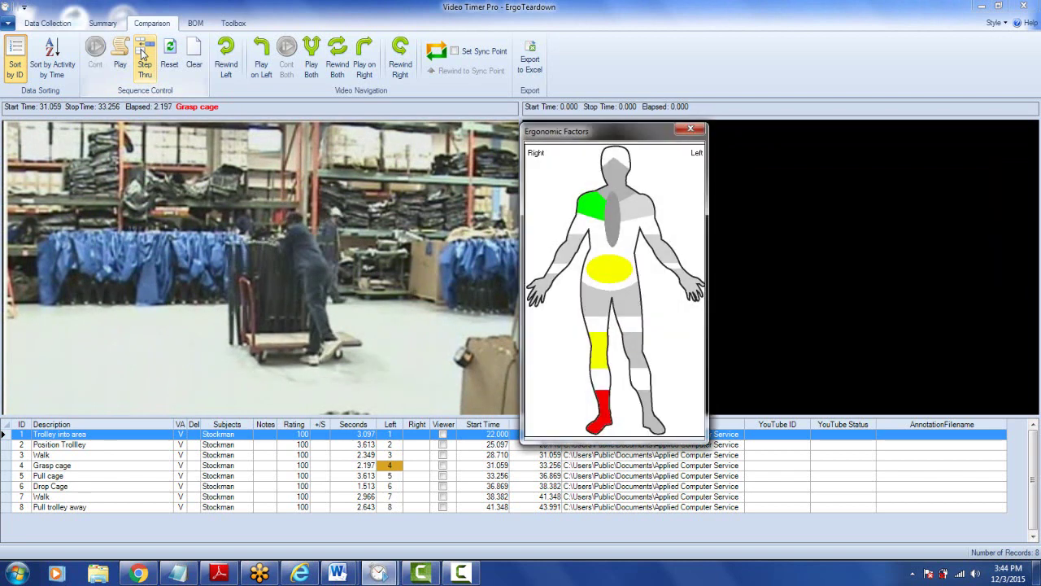
pyautogui.click(48, 23)
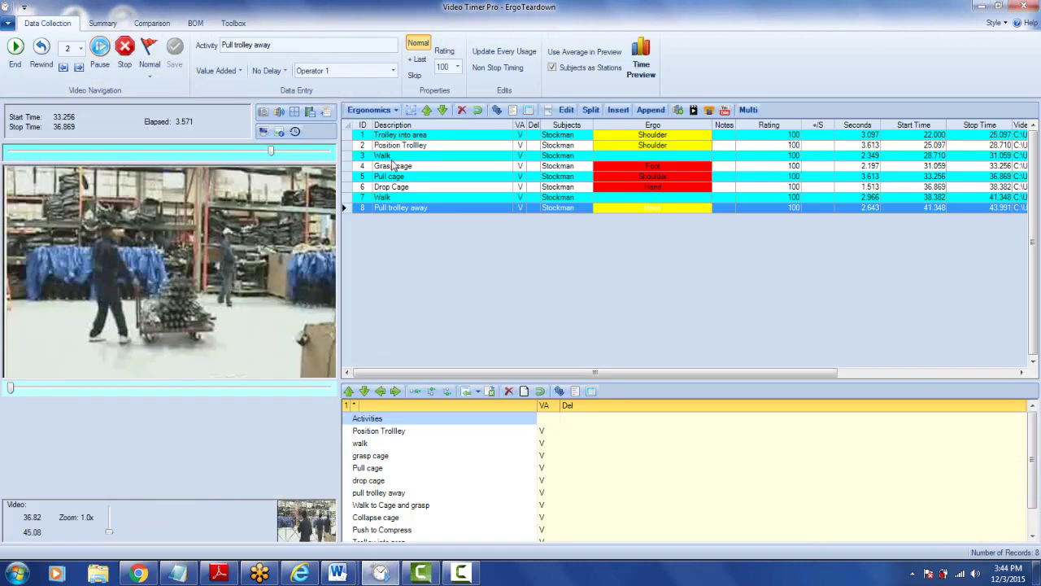
# Open and close the analysis-type list, then play the Trolley into area element.
pyautogui.click(397, 110)
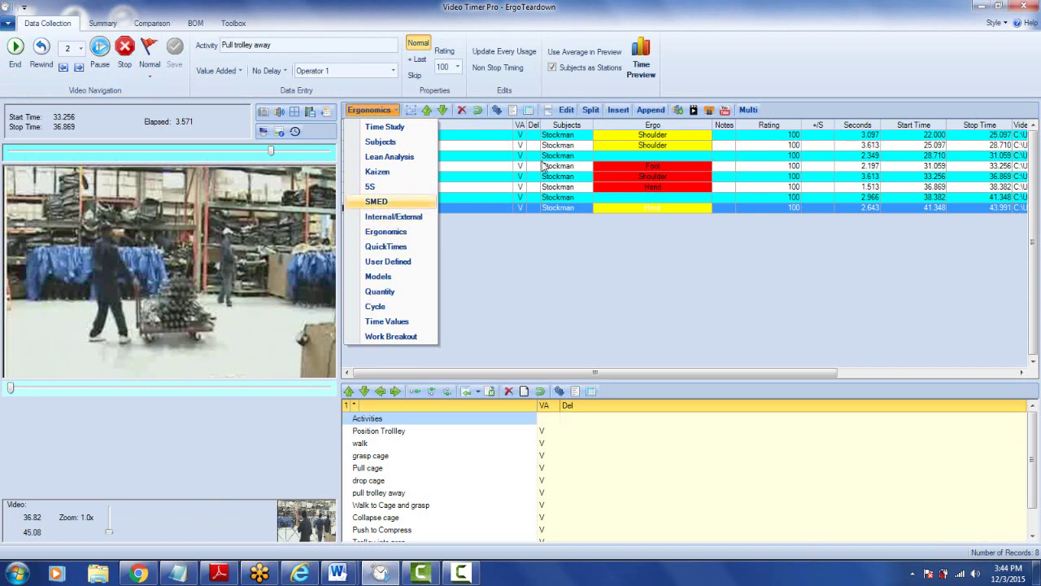
pyautogui.click(636, 132)
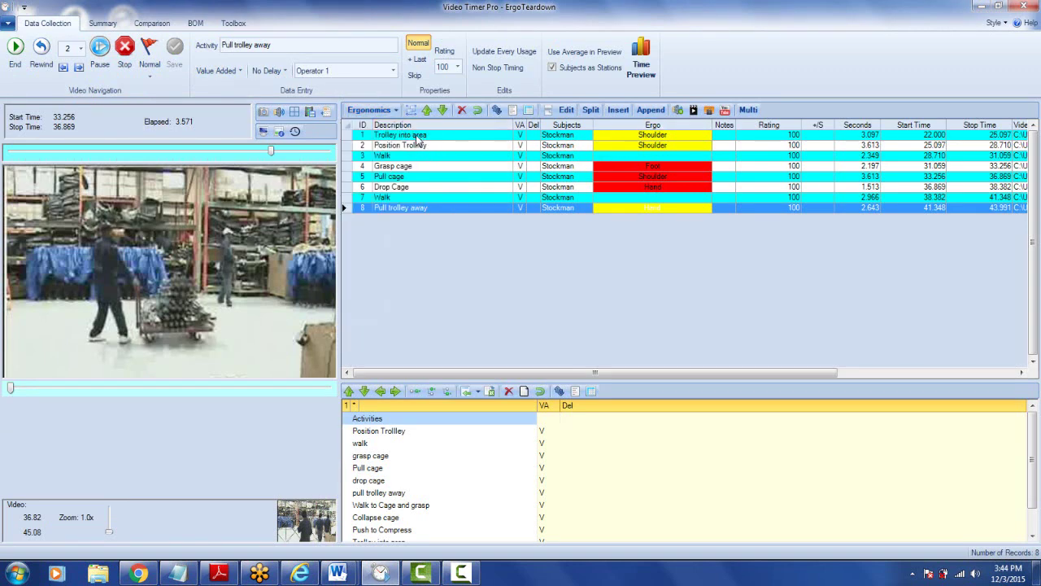
pyautogui.click(418, 138)
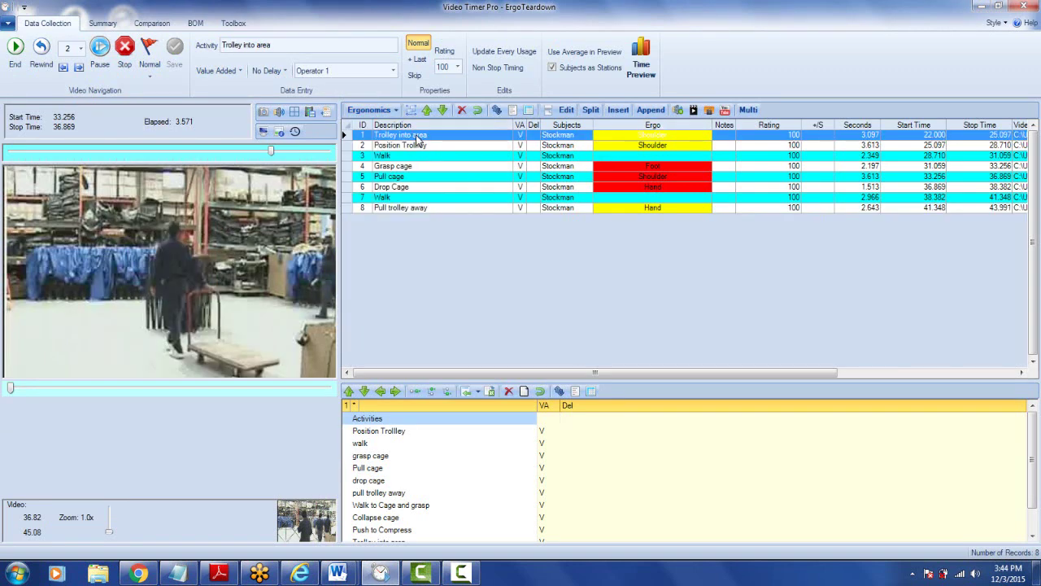